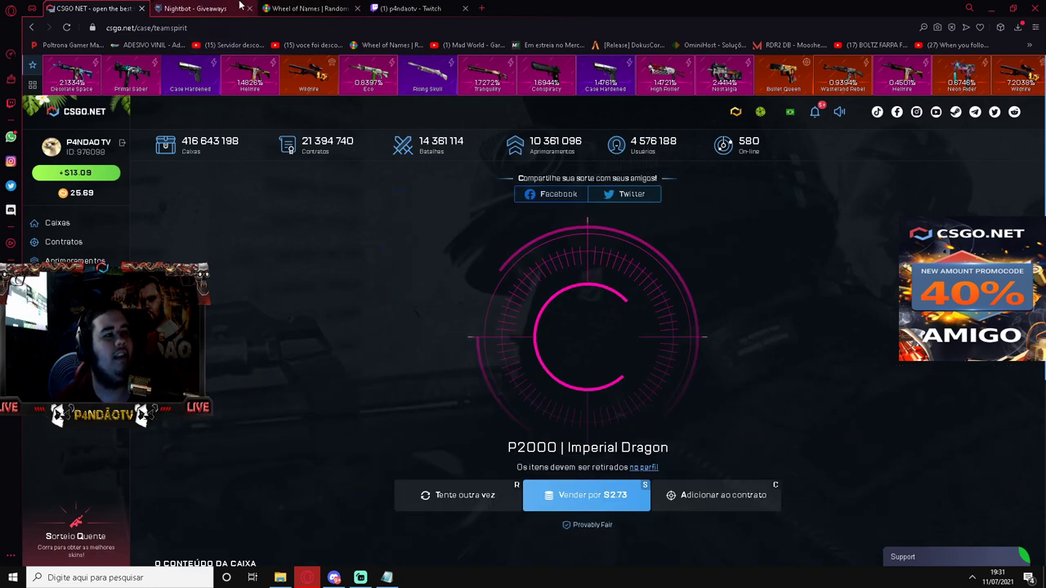
- Roll a new giveaway winner in Nightbot and add the winner's username to the list in Notepad
click(245, 8)
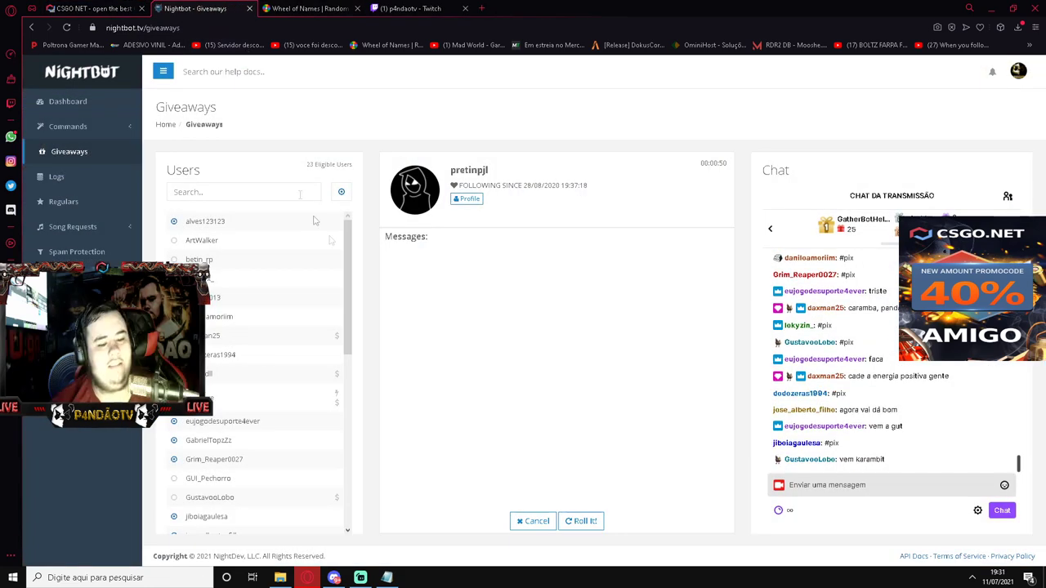
click(582, 522)
double_click(467, 170)
key(alt+Tab)
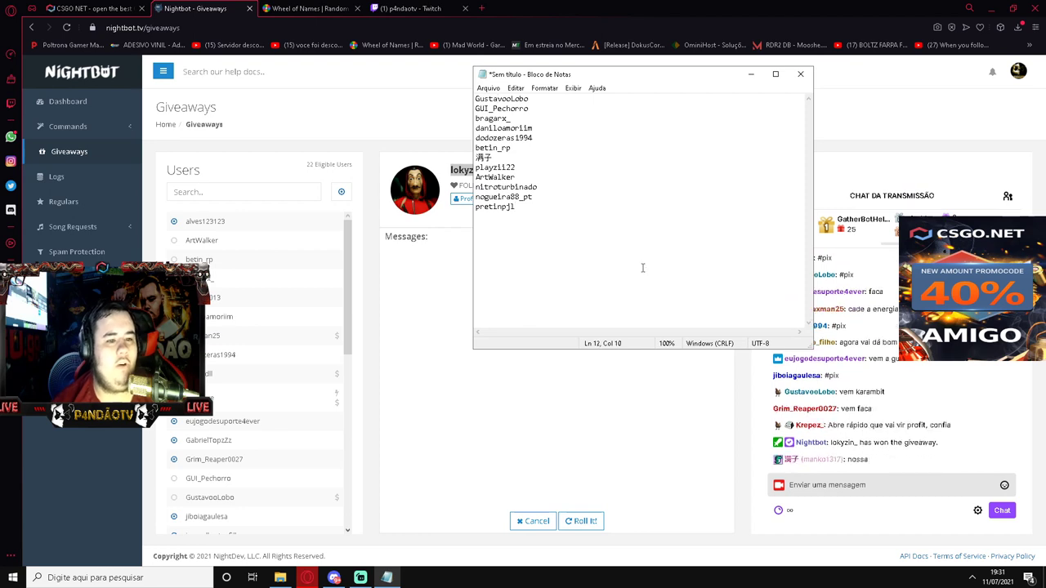
click(517, 384)
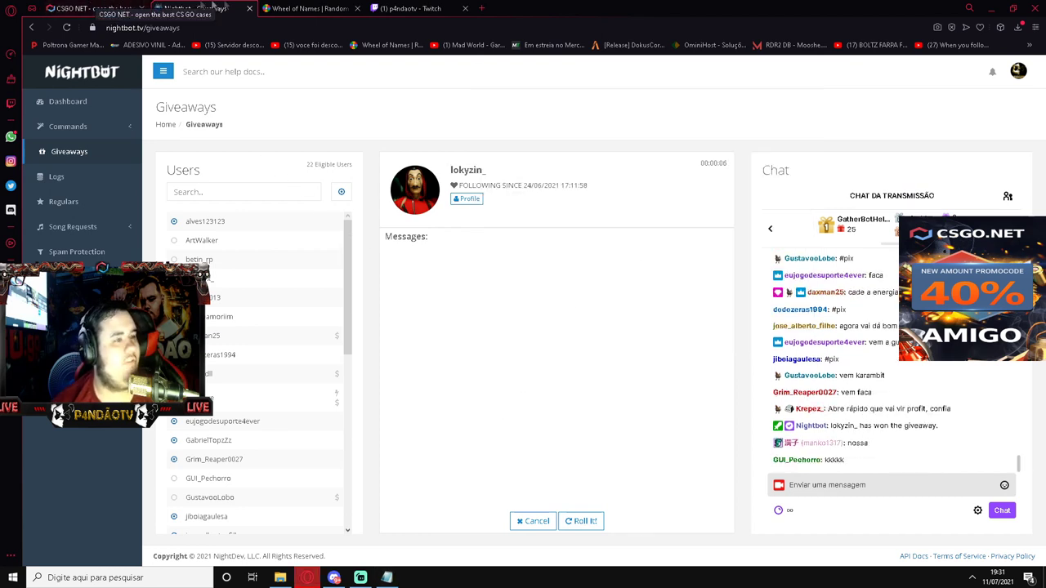
- Spin the wheel of case names on wheelofnames.com and dismiss the result
click(306, 8)
click(604, 348)
click(539, 353)
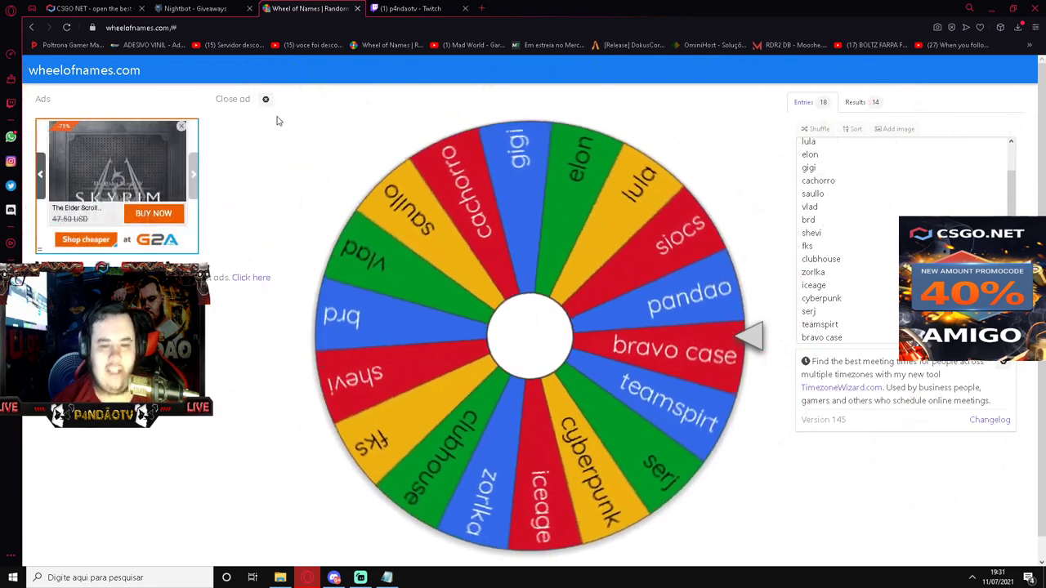
- Switch to CSGO.NET and open one Case Pandao from the case list with the quick opening
key(ctrl+Tab)
click(57, 222)
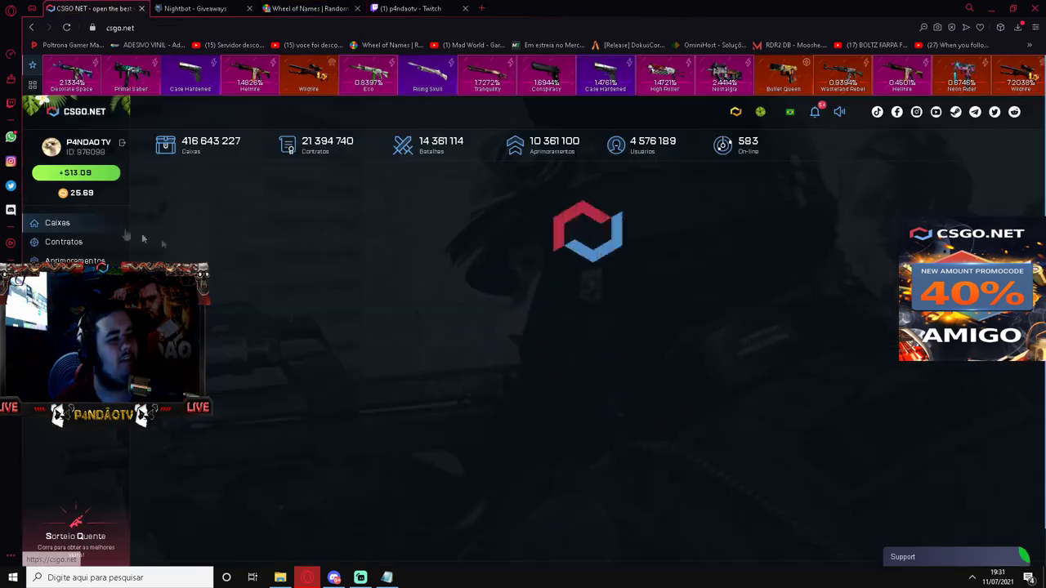
scroll(274, 337, down, 2)
click(260, 352)
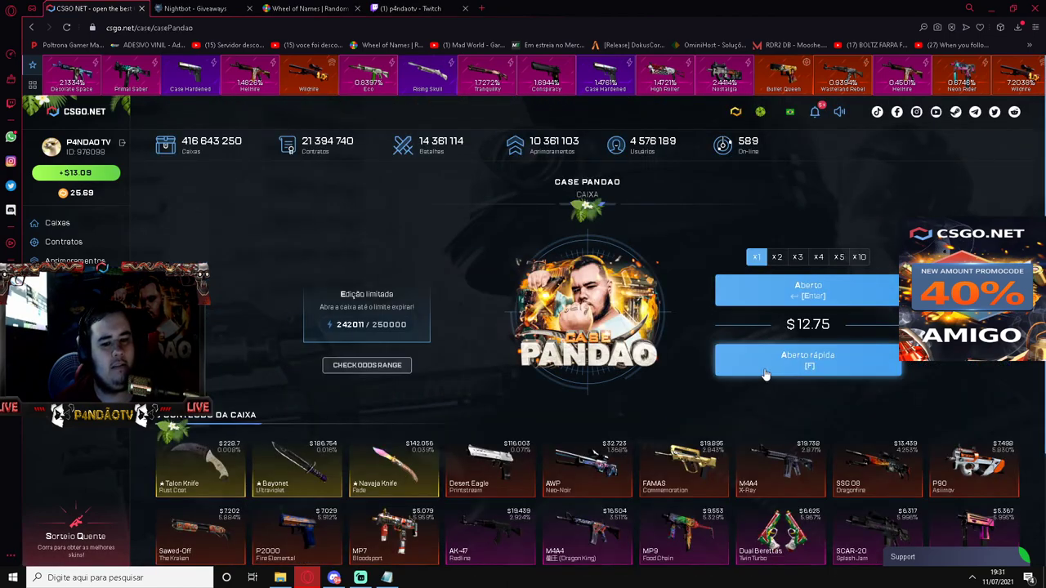
key(f)
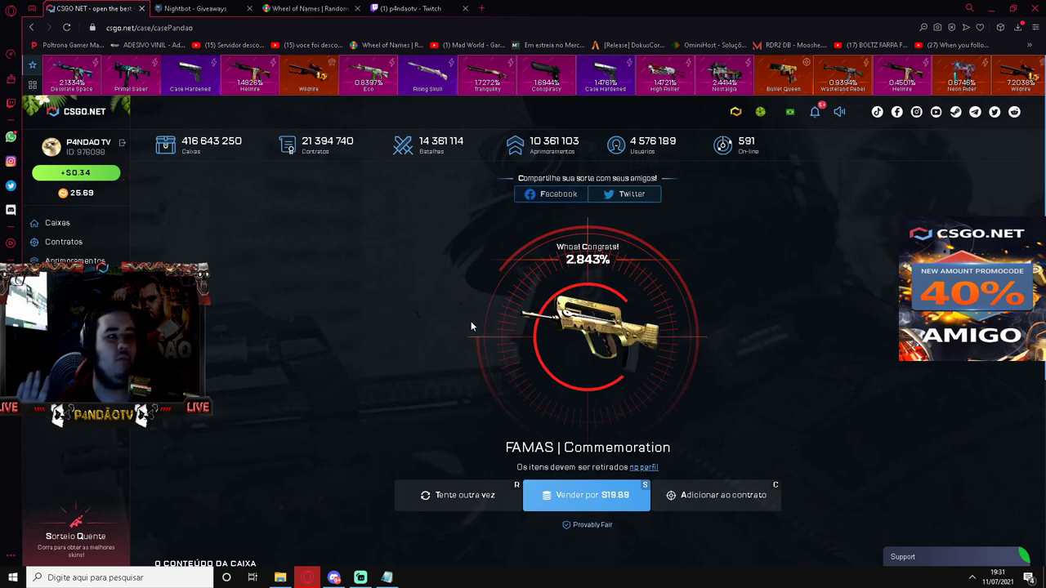
- Go back to the Case Pandao page, check the amount needed for another opening, and return to the case list
key(r)
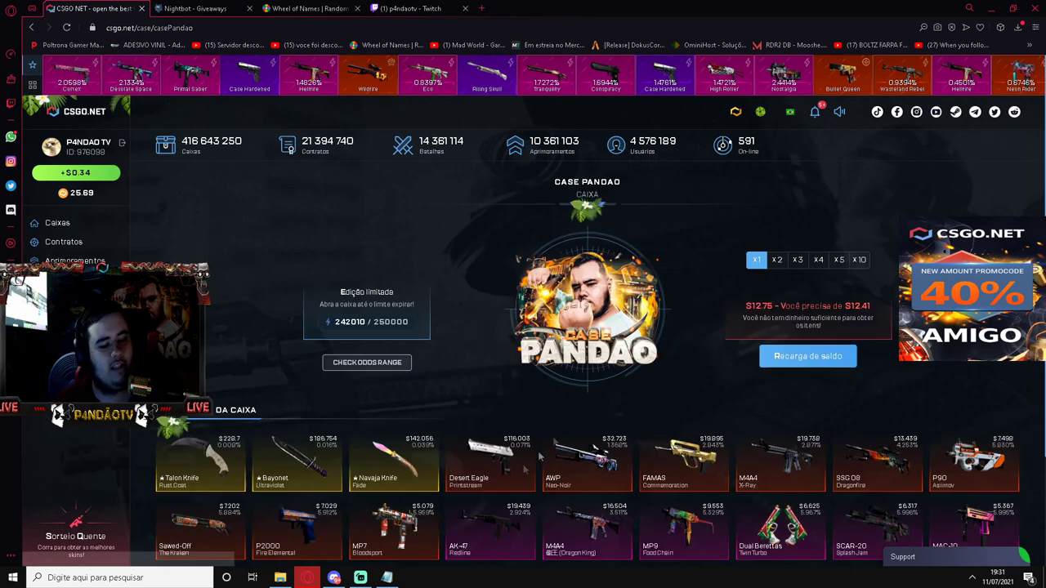
triple_click(753, 311)
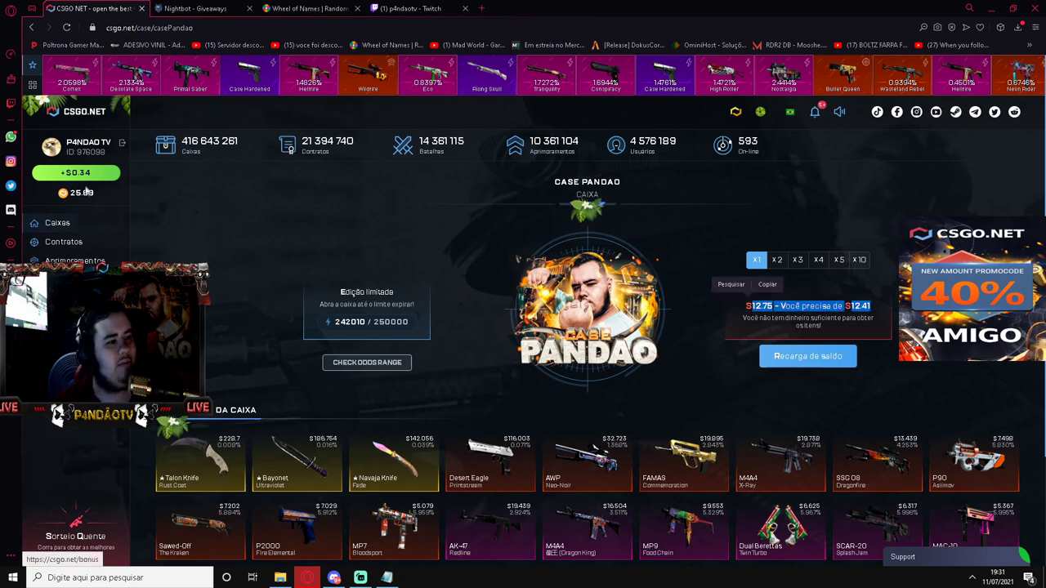
click(61, 225)
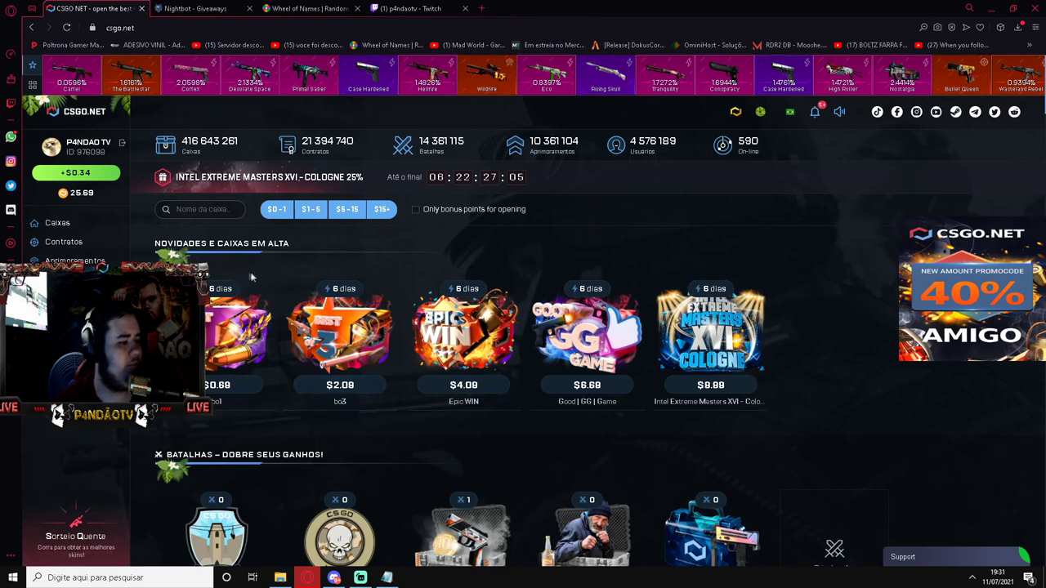
- Count the winners in the Notepad list line by line, from the last name up to the first
click(386, 576)
key(shift+Home)
key(shift+Up)
key(shift+Up)
key(shift+Up)
key(shift+Up)
key(shift+Up)
key(shift+Up)
key(shift+Up)
key(shift+Up)
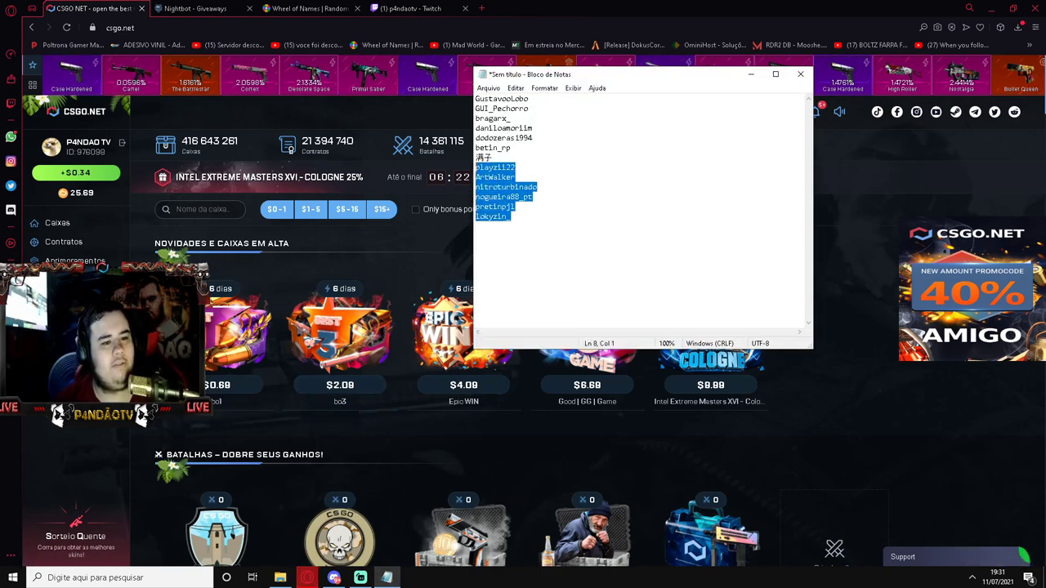
key(shift+Up)
key(shift+Up)
key(shift+Up)
key(shift+Up)
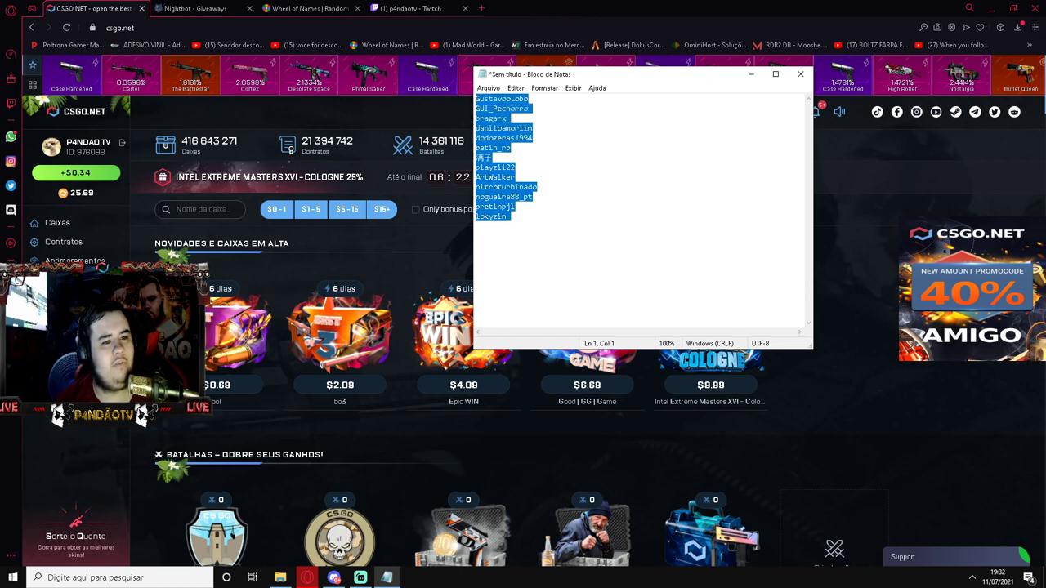
click(549, 188)
click(553, 214)
- Calculate 13 × 5 in the Windows Calculator and return to the winners list in Notepad
key(super)
text(calc)
key(Return)
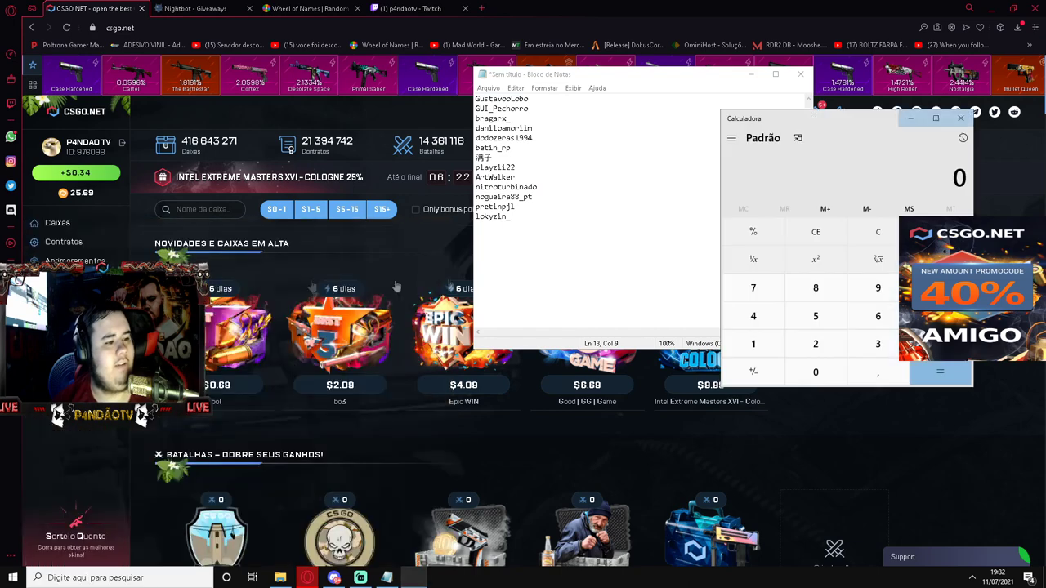
click(753, 343)
click(877, 344)
click(940, 288)
click(816, 317)
click(930, 372)
click(653, 187)
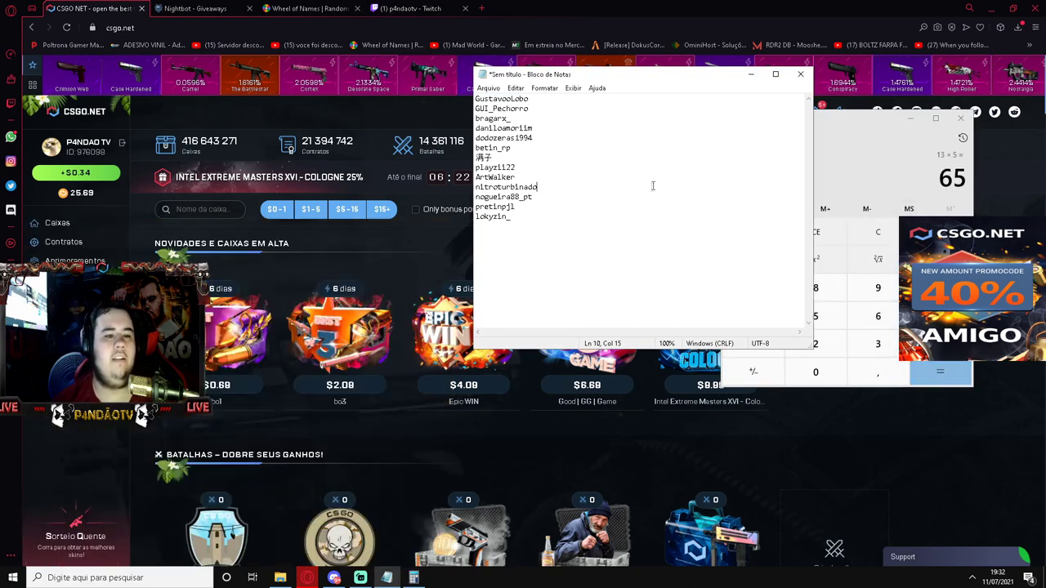
- Open the CSGO.NET profile, check the total sale offer for all items, and cancel the sale
click(82, 145)
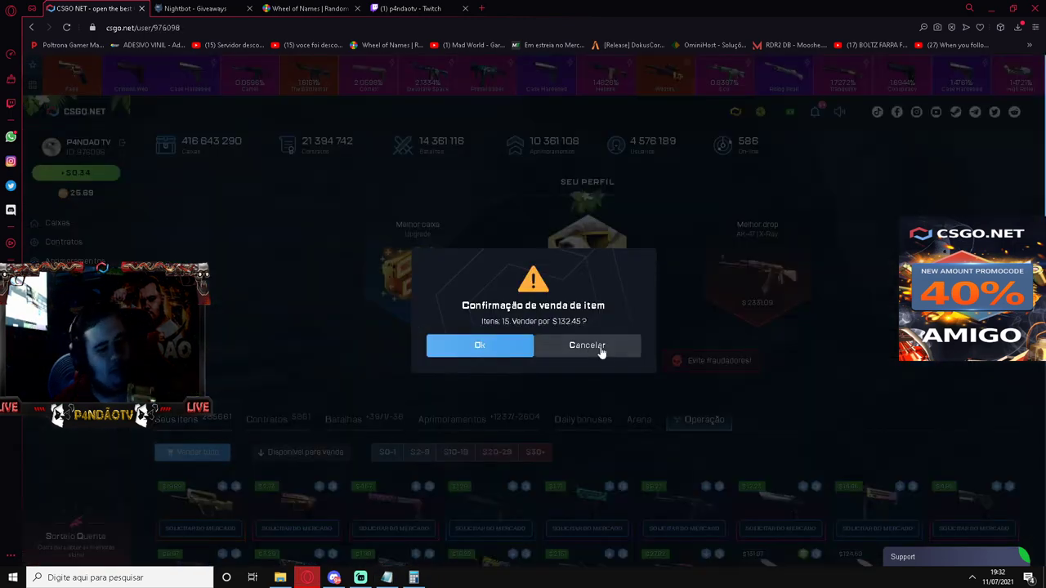
click(585, 348)
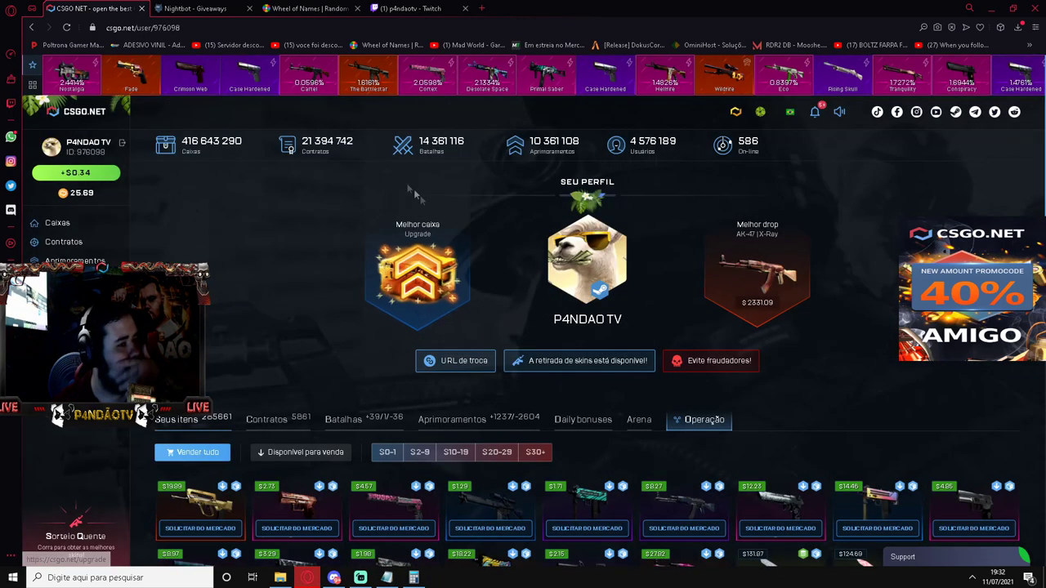
- Cancel the finished roll on the Nightbot giveaway page and set the giveaway keyword to #20
click(196, 8)
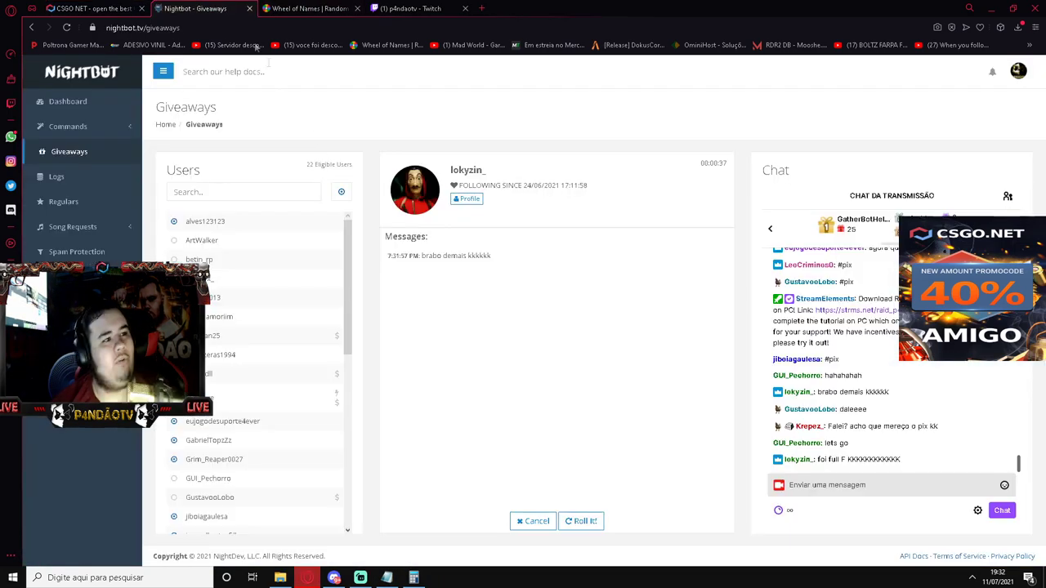
click(530, 509)
triple_click(500, 340)
text(#20)
click(425, 420)
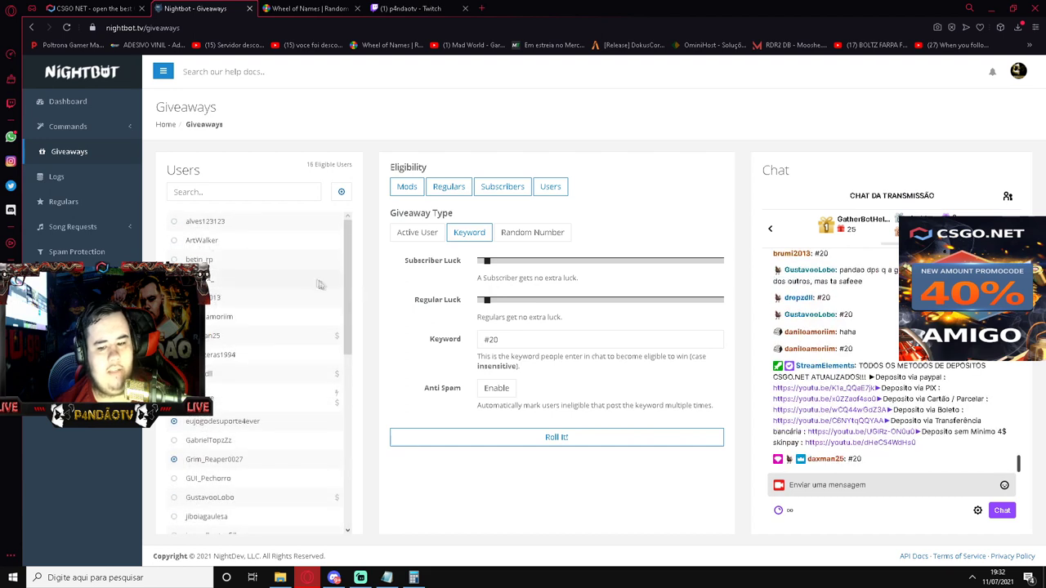
- Look through the giveaway's user list to see which participants are marked as eligible
scroll(323, 262, down, 3)
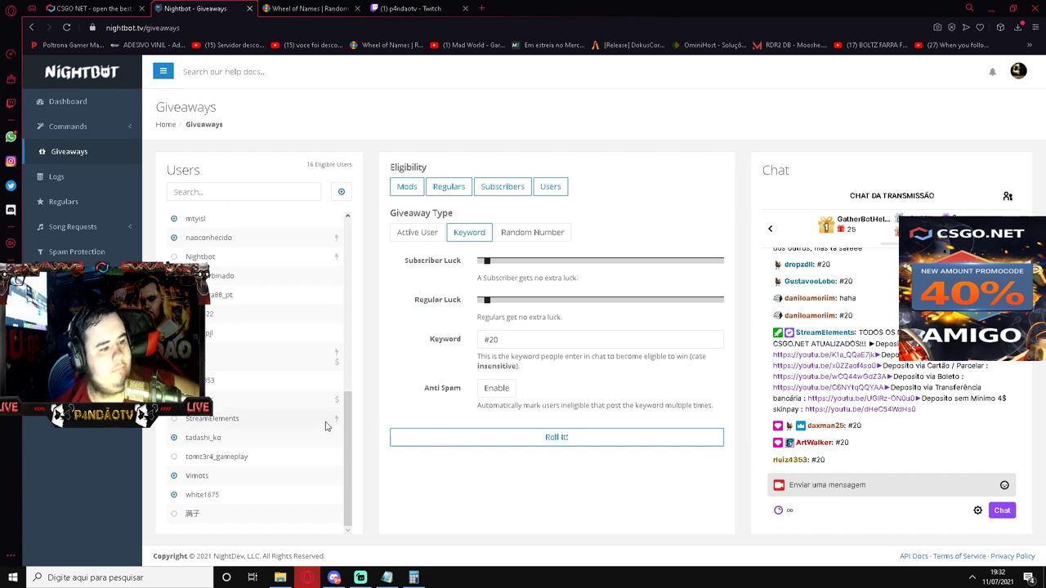
scroll(327, 425, up, 5)
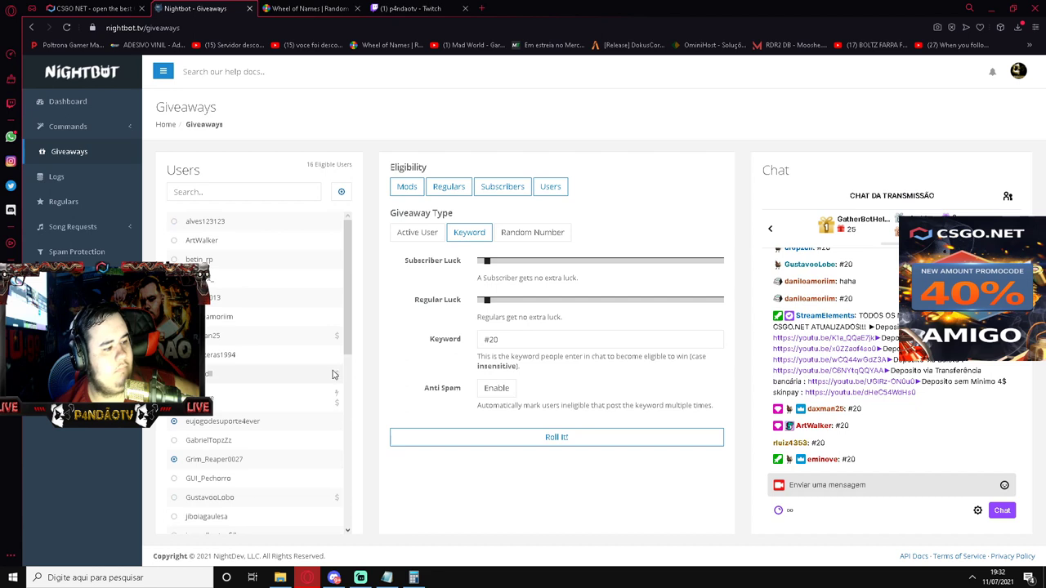
scroll(333, 374, down, 5)
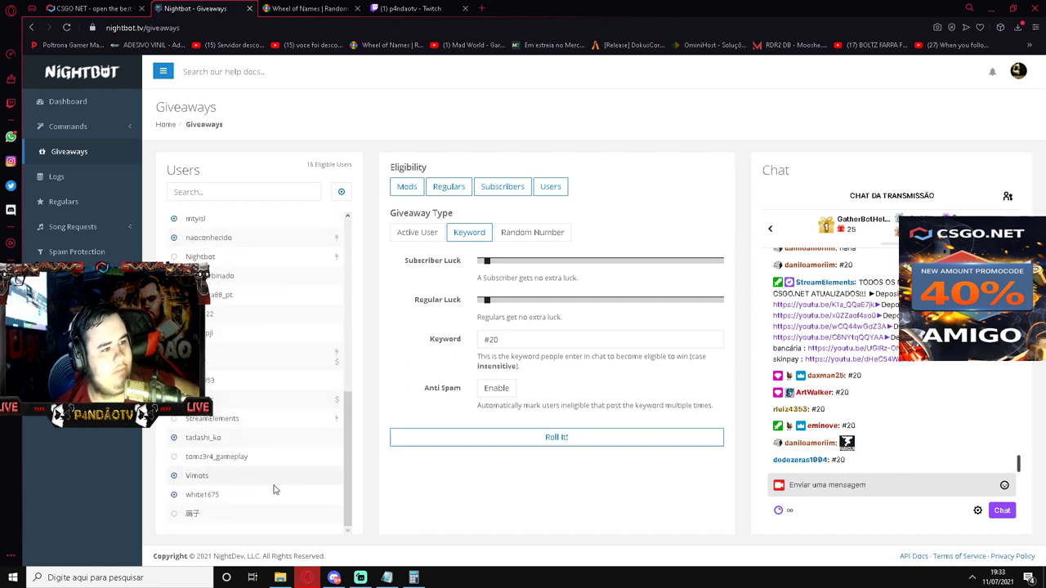
scroll(276, 483, up, 5)
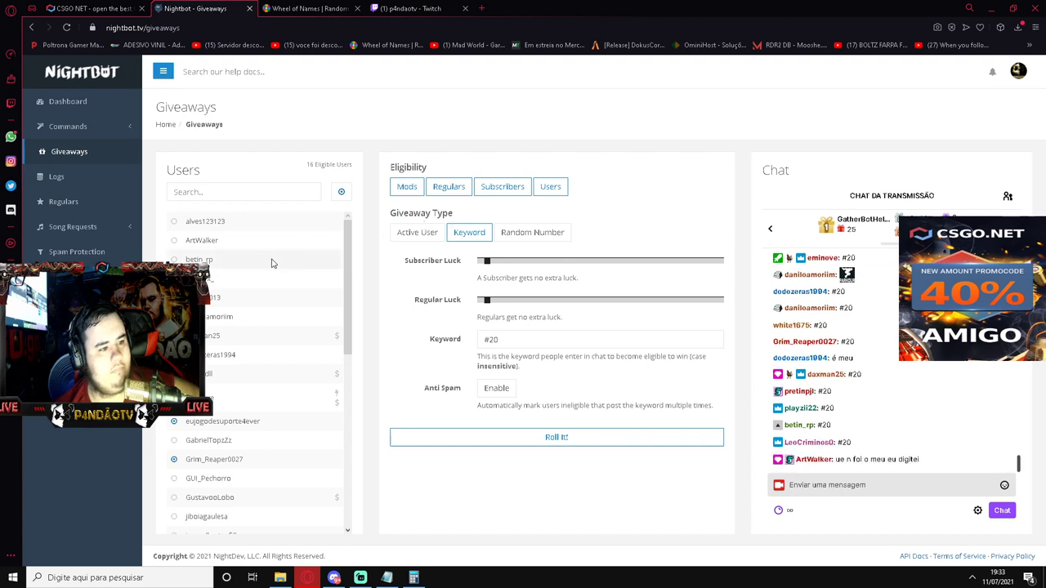
scroll(273, 262, down, 4)
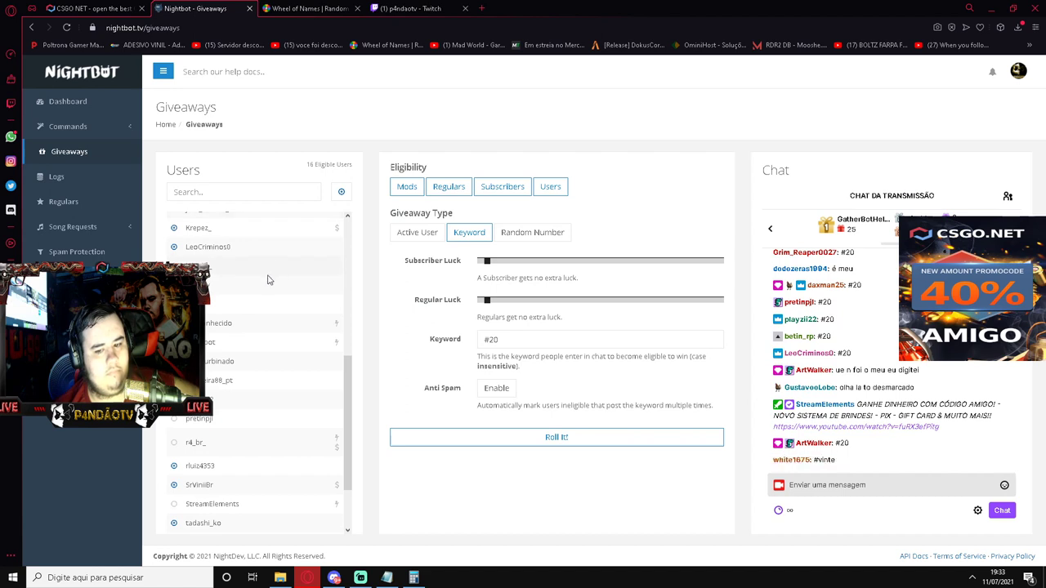
scroll(270, 276, down, 3)
scroll(274, 286, up, 4)
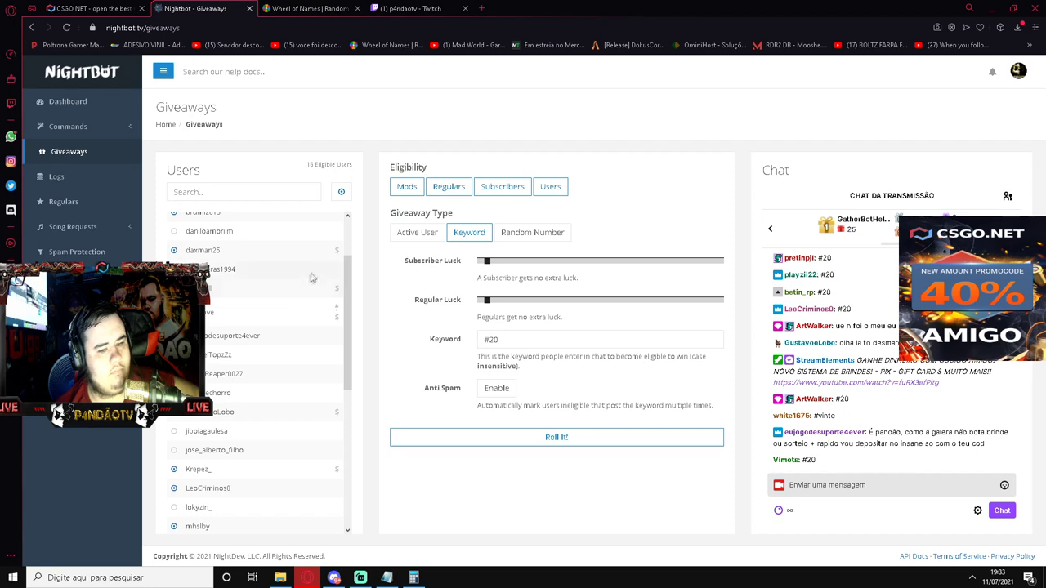
- Reload the Nightbot giveaway page, include Mods in the eligibility, and set up a Keyword giveaway with the keyword #
right_click(209, 6)
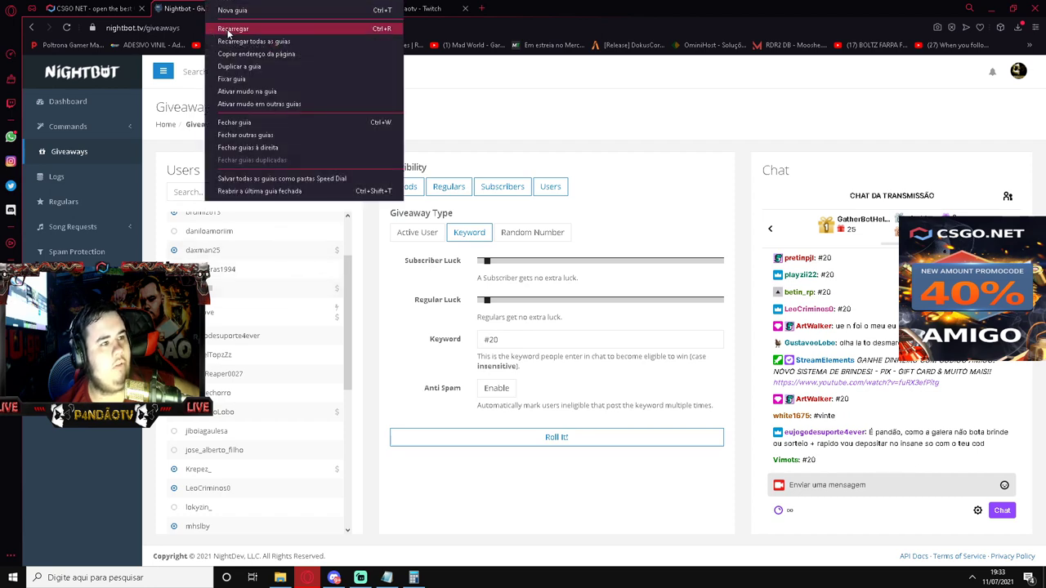
click(237, 30)
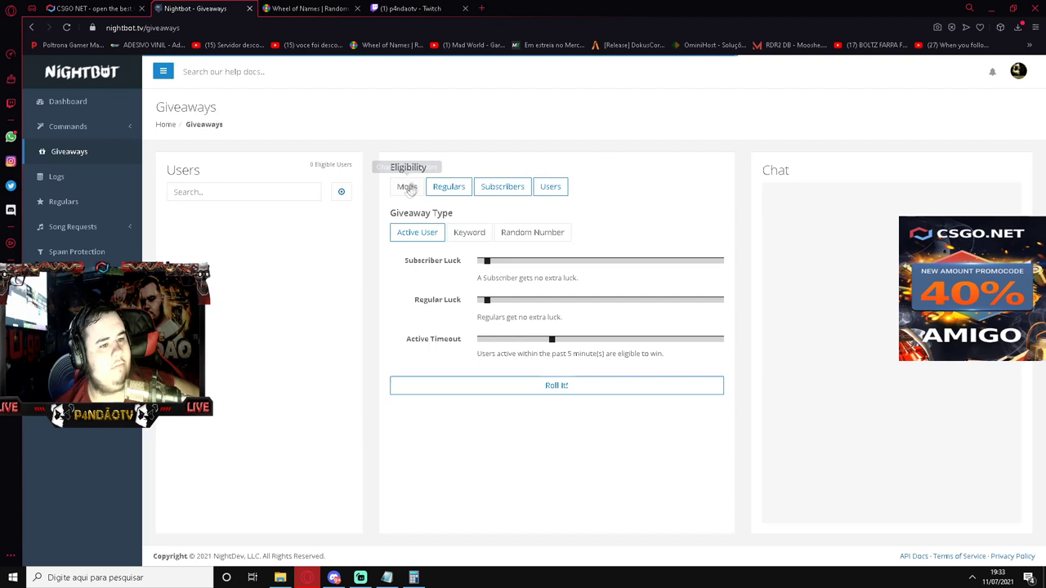
click(407, 186)
click(469, 232)
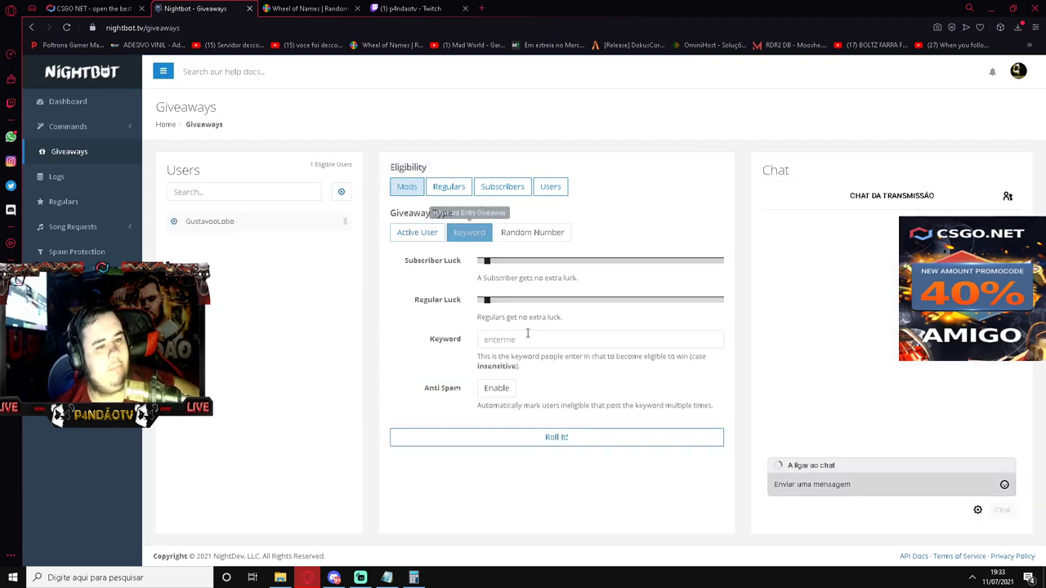
click(516, 340)
text(#)
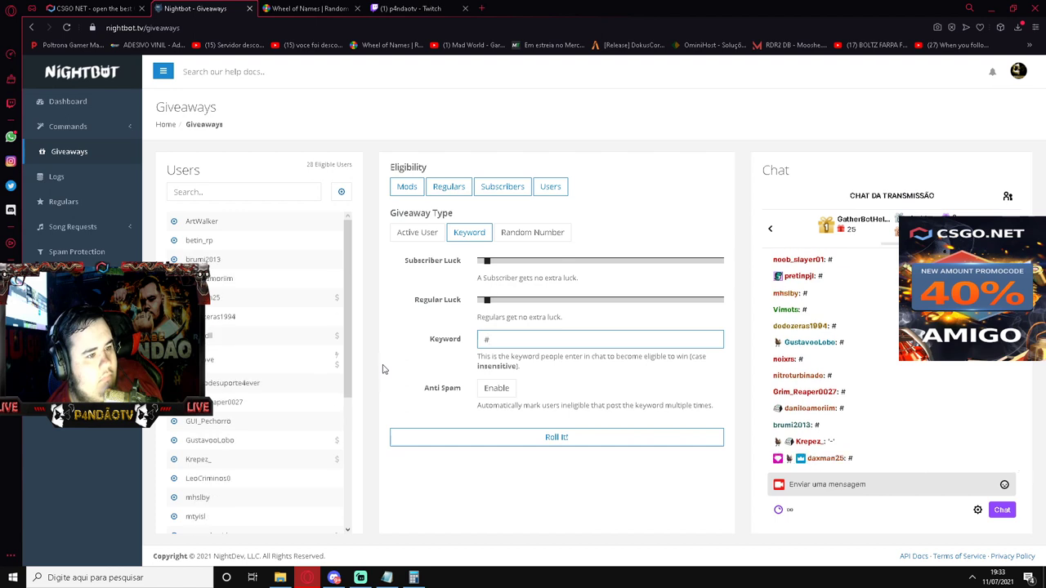
- Review the eligible participants in the giveaway's user list and glance at the hidden system tray items
scroll(303, 304, down, 3)
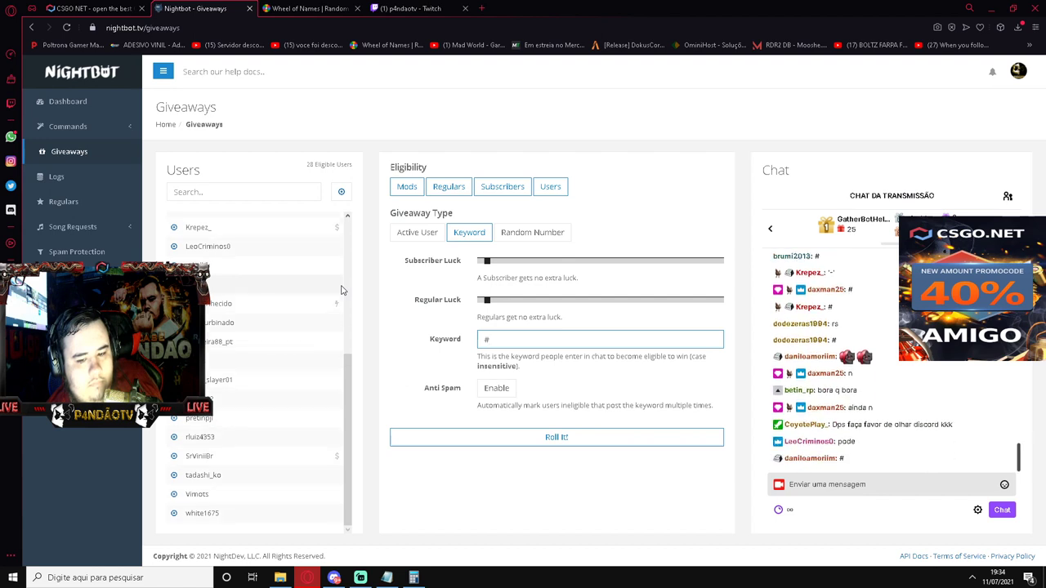
scroll(262, 290, up, 2)
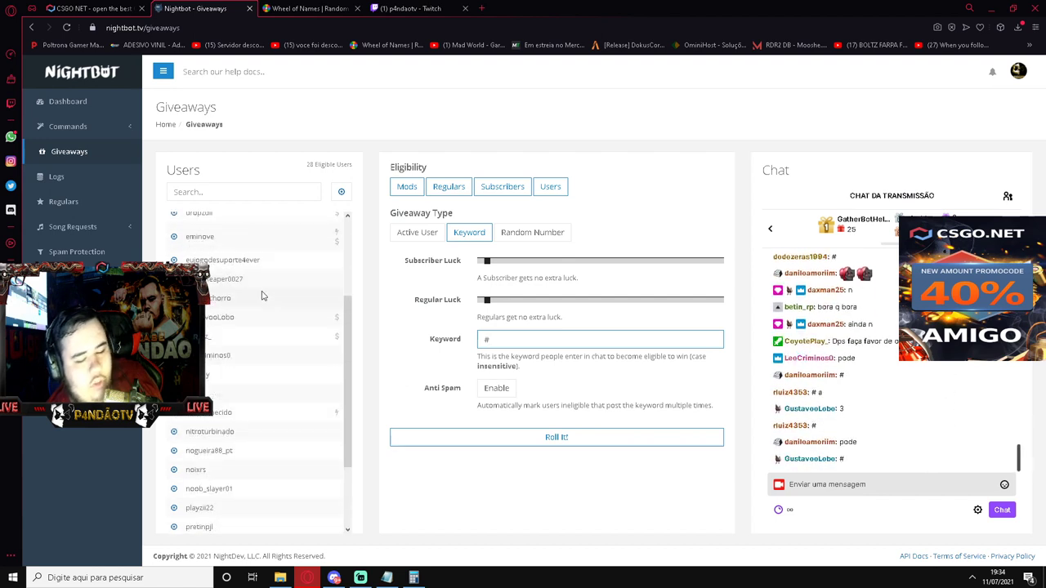
scroll(256, 292, down, 2)
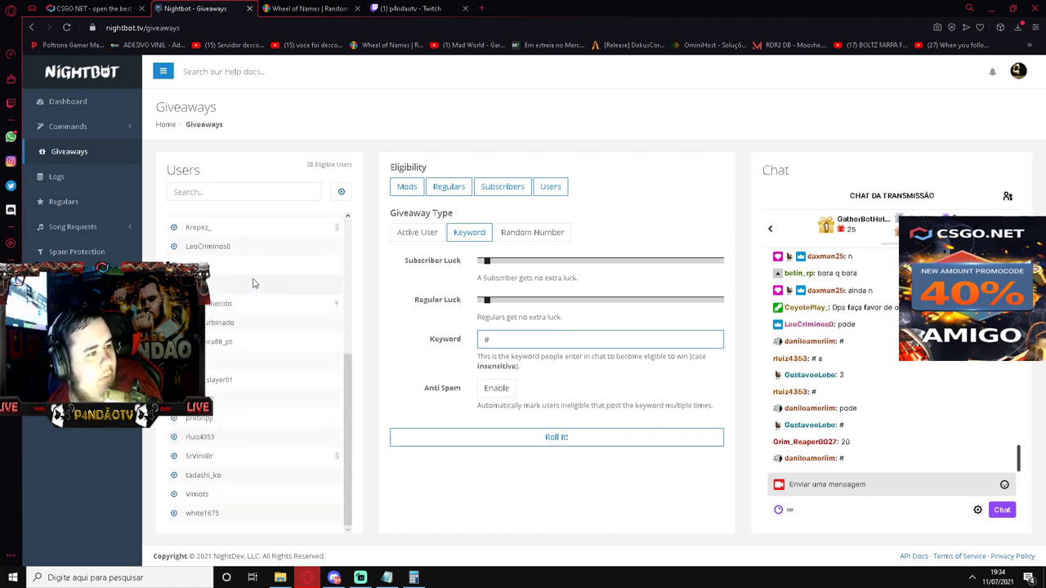
click(972, 578)
click(971, 578)
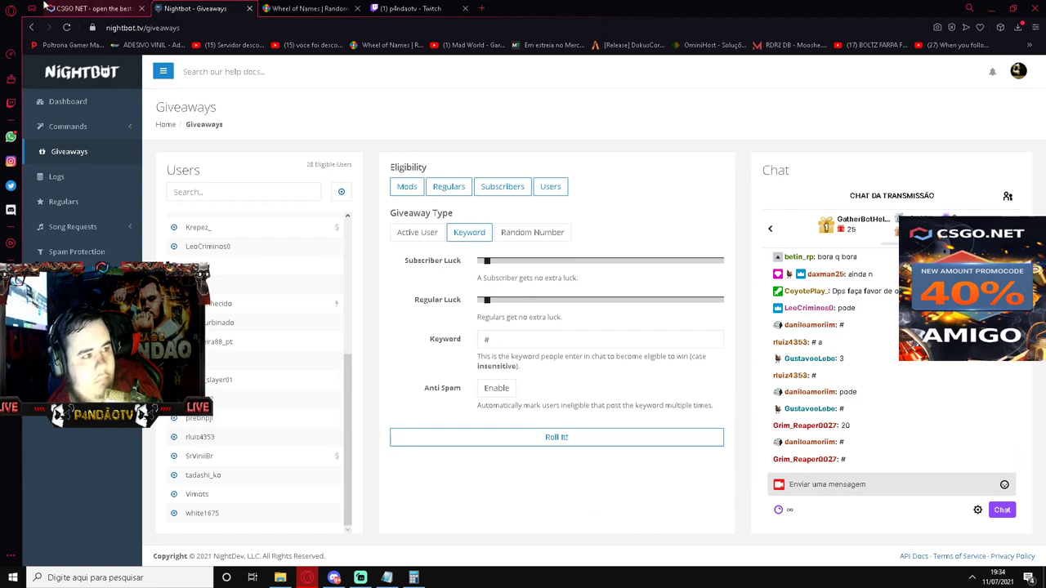
- Switch to the CSGO.NET profile, request the sale of all items, and confirm it
click(90, 8)
click(230, 455)
click(496, 348)
- Return to the Nightbot giveaway page and check the number of eligible users
click(195, 8)
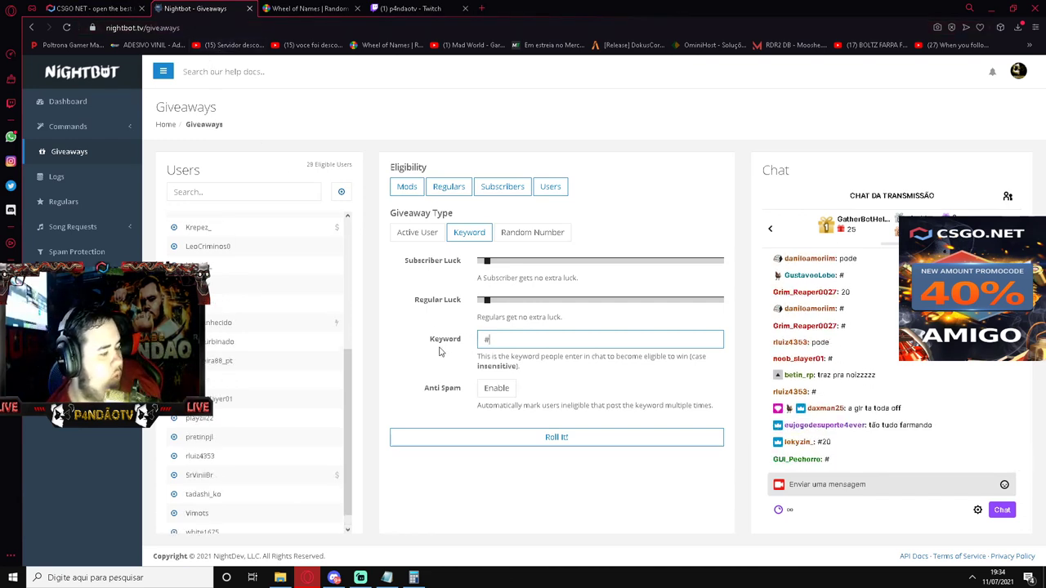
triple_click(330, 162)
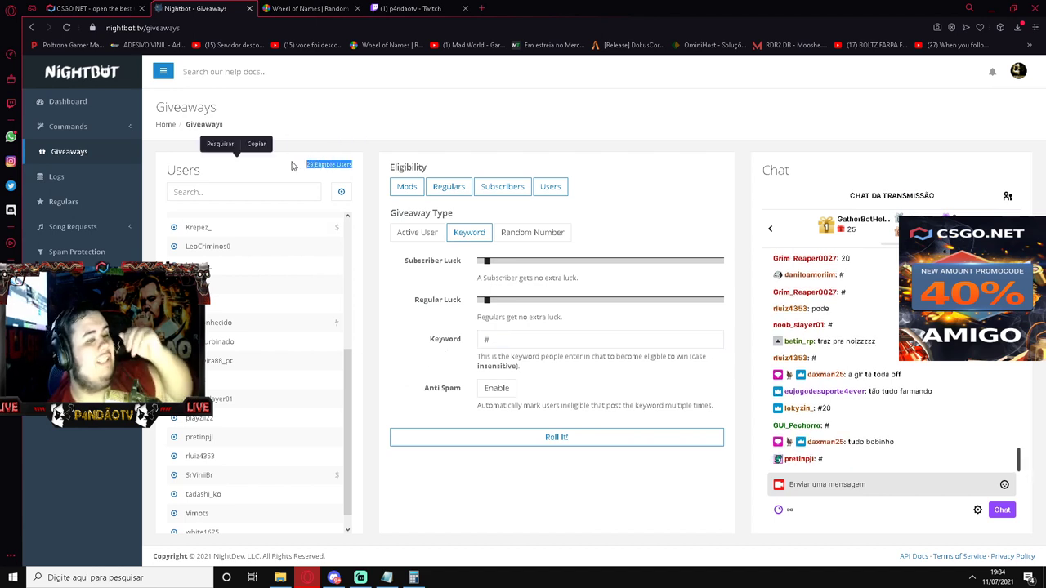
click(400, 290)
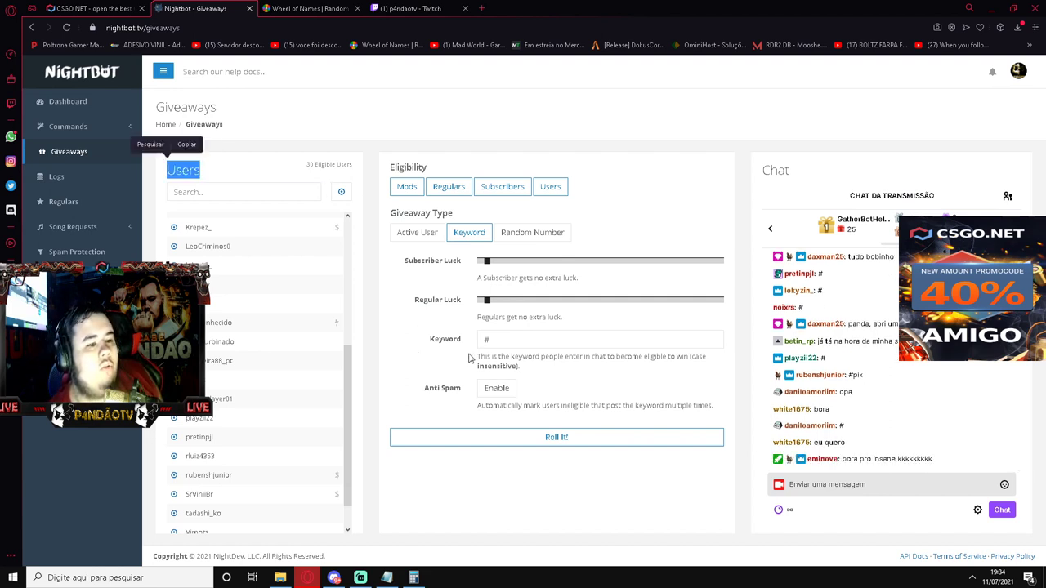
- Roll the keyword giveaway to draw a winner and copy the winner's username
click(490, 437)
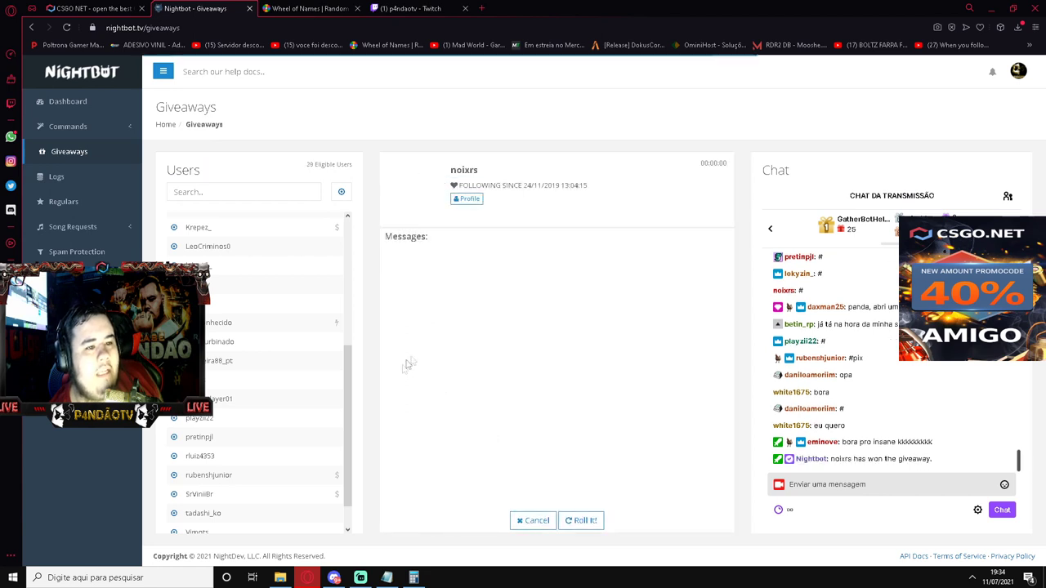
double_click(464, 170)
key(ctrl+c)
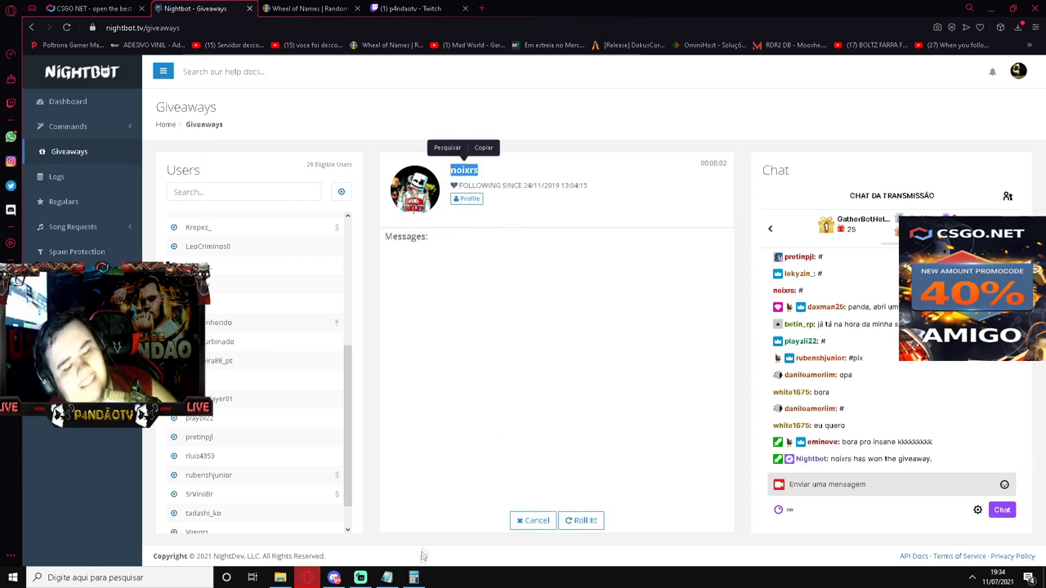
- Switch to Notepad and add the winner's username with the note "20 real", separated from the list above by a blank line
click(393, 578)
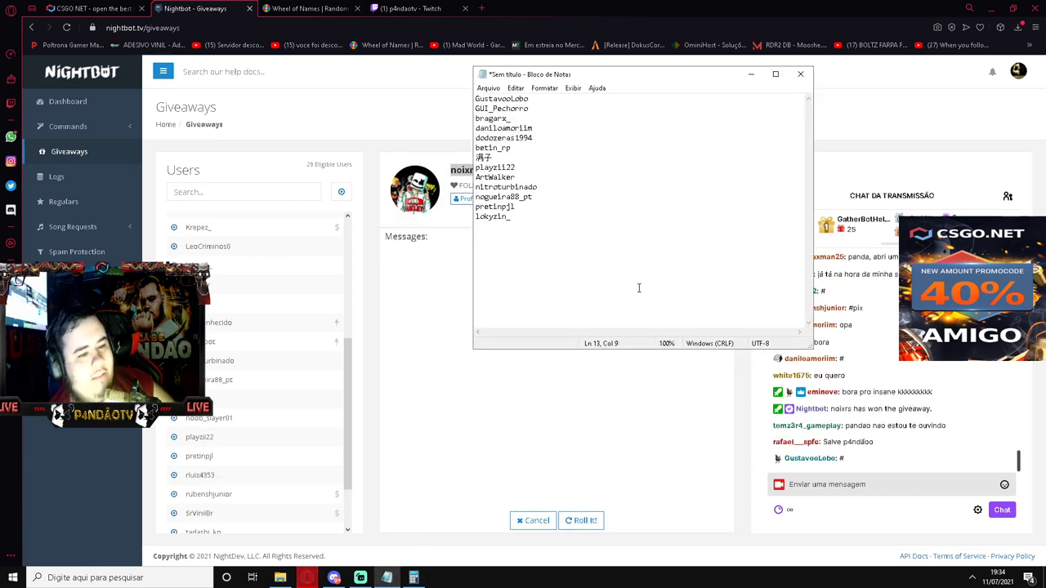
key(Return)
key(Return)
key(ctrl+v)
text(20 real)
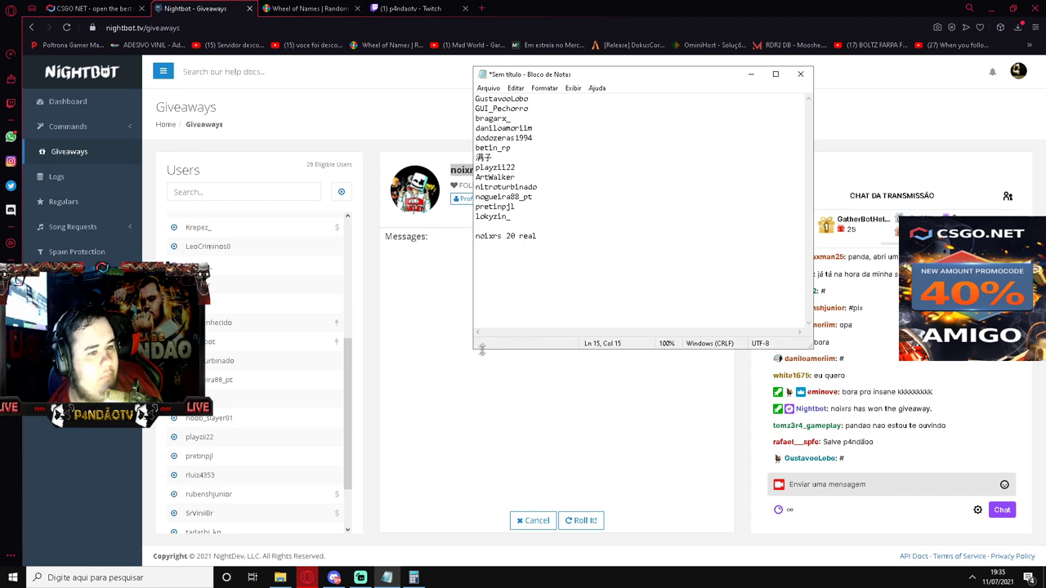
- Return to the Nightbot giveaway page and check the winner's response timer and chat message
click(454, 296)
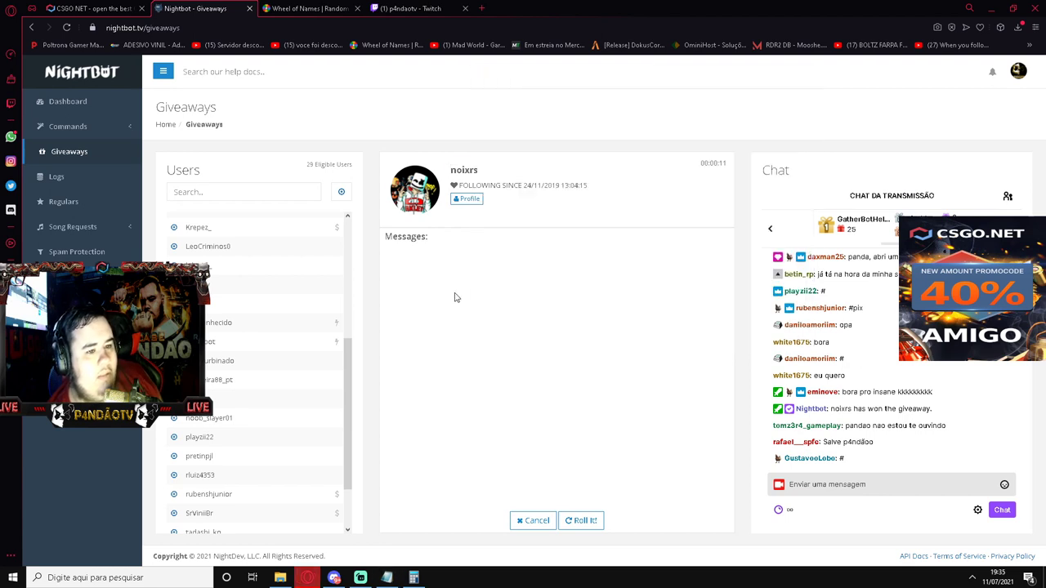
double_click(723, 162)
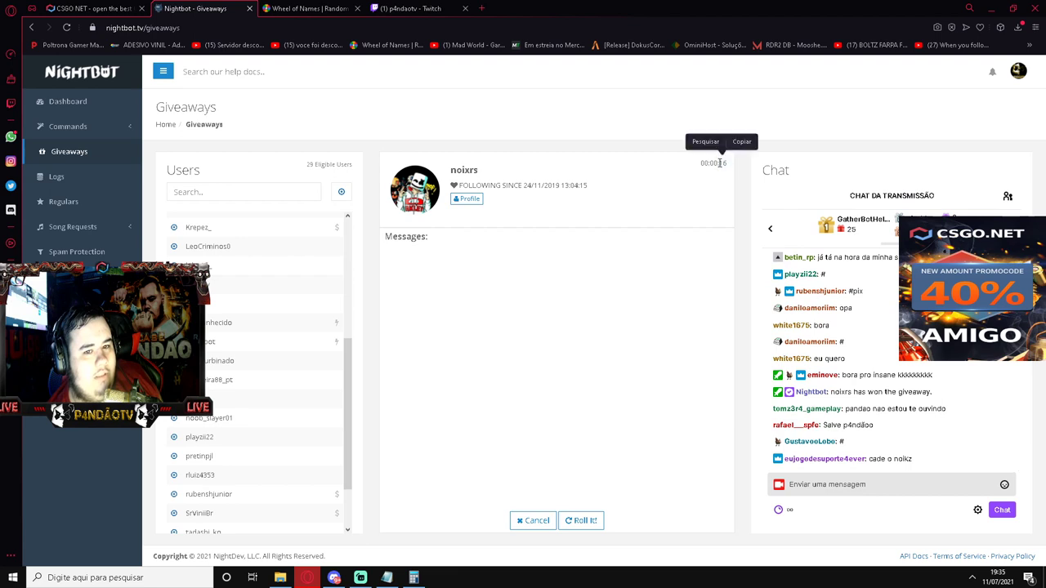
double_click(721, 162)
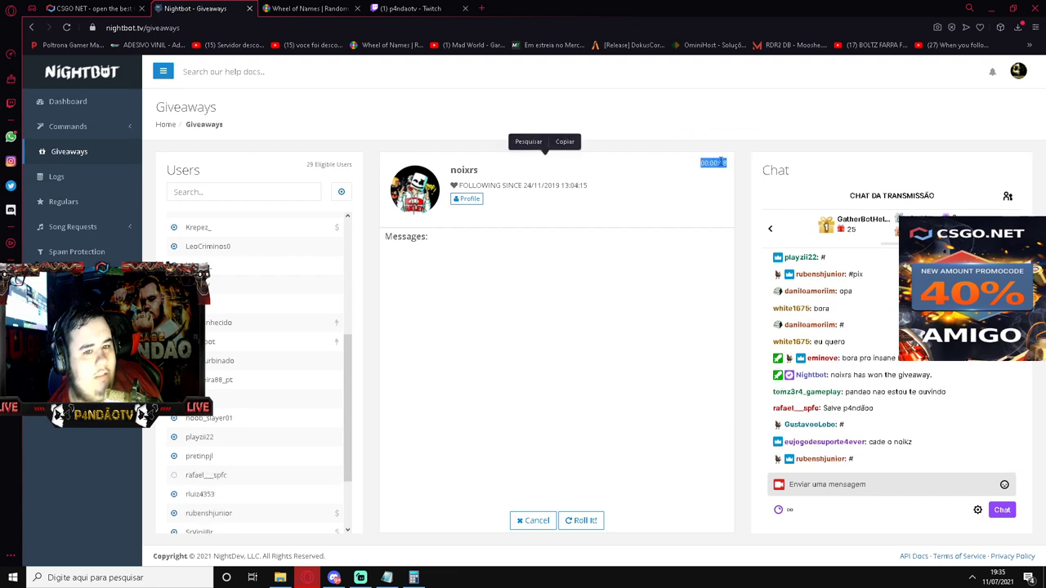
double_click(720, 163)
triple_click(721, 162)
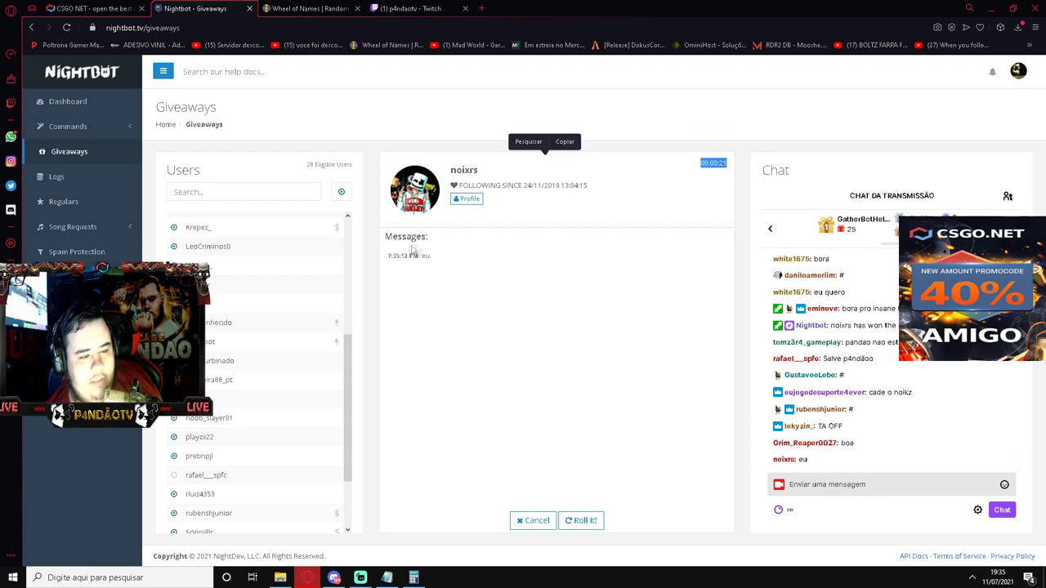
triple_click(457, 256)
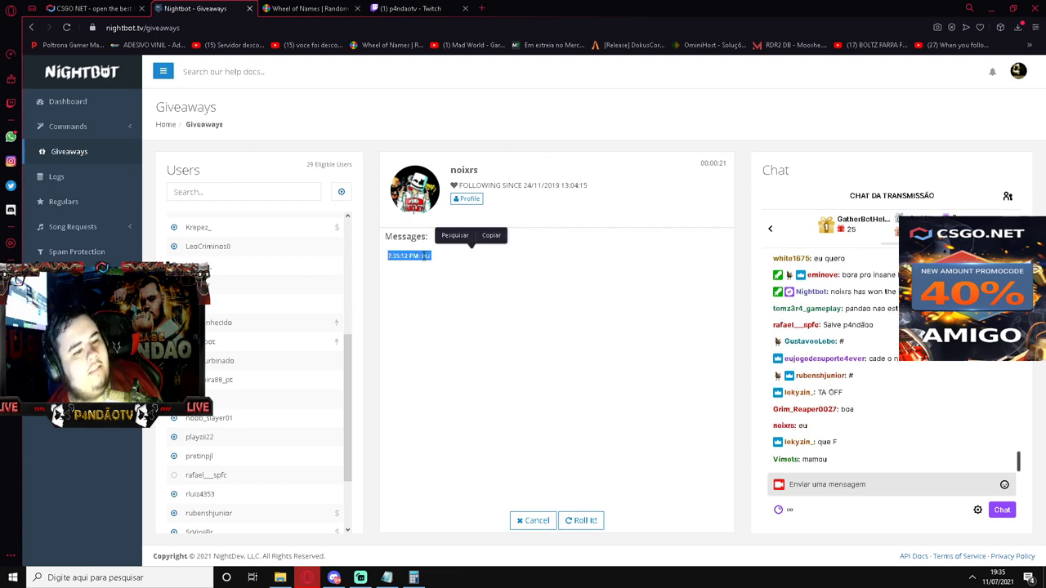
- Switch to Notepad and go through the recorded winners one by one, from the first username to the "20 real" entry
click(387, 578)
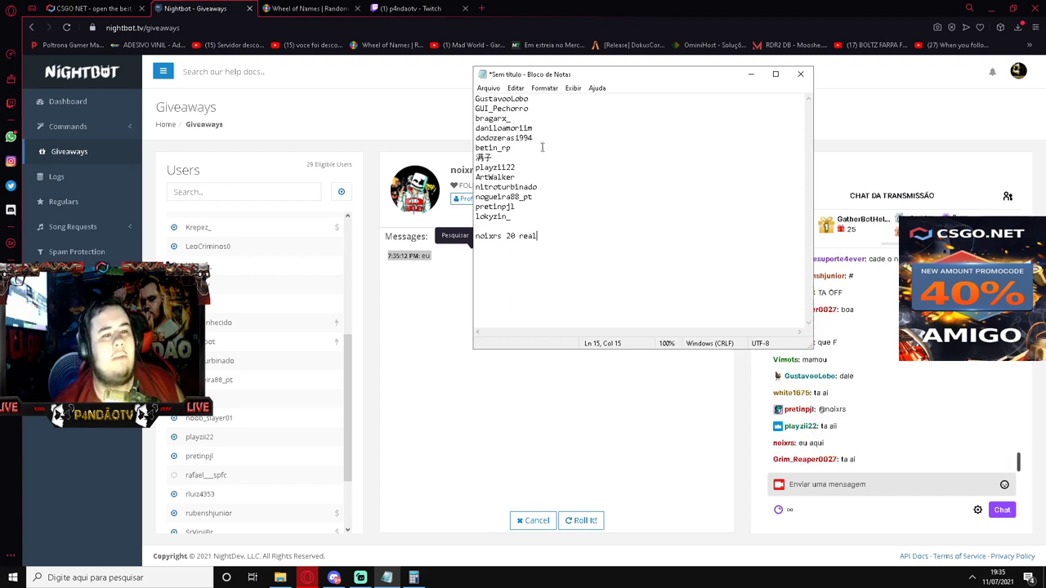
click(545, 107)
key(Home)
key(shift+End)
key(shift+Left)
key(shift+Left)
key(shift+Left)
drag(553, 106, 490, 96)
click(507, 108)
double_click(511, 99)
double_click(502, 108)
click(495, 119)
click(493, 137)
double_click(494, 137)
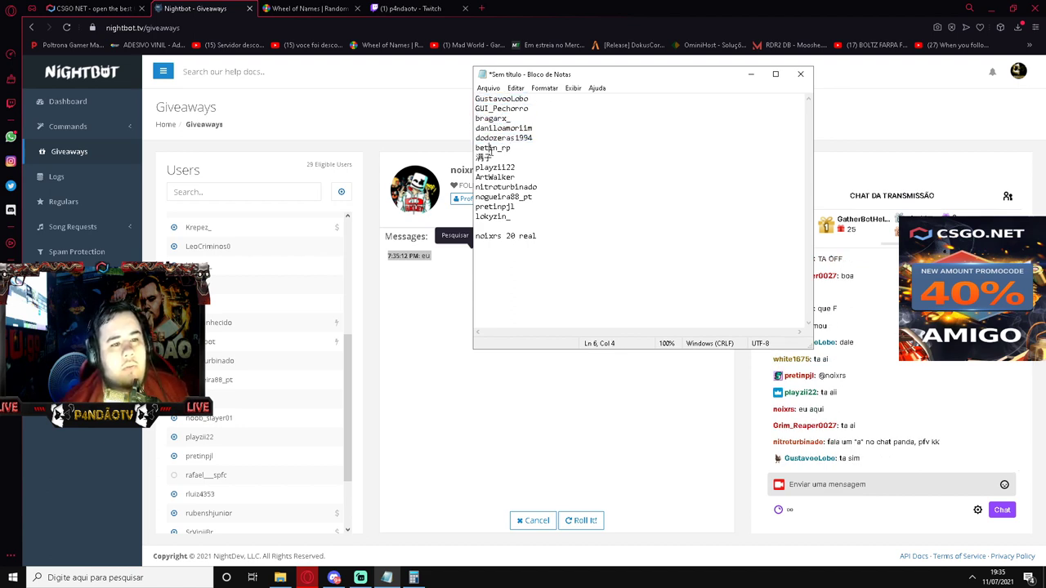
double_click(492, 148)
double_click(483, 157)
double_click(494, 167)
click(486, 176)
double_click(486, 176)
double_click(488, 196)
double_click(488, 186)
double_click(487, 196)
double_click(492, 206)
double_click(491, 216)
double_click(528, 235)
click(564, 235)
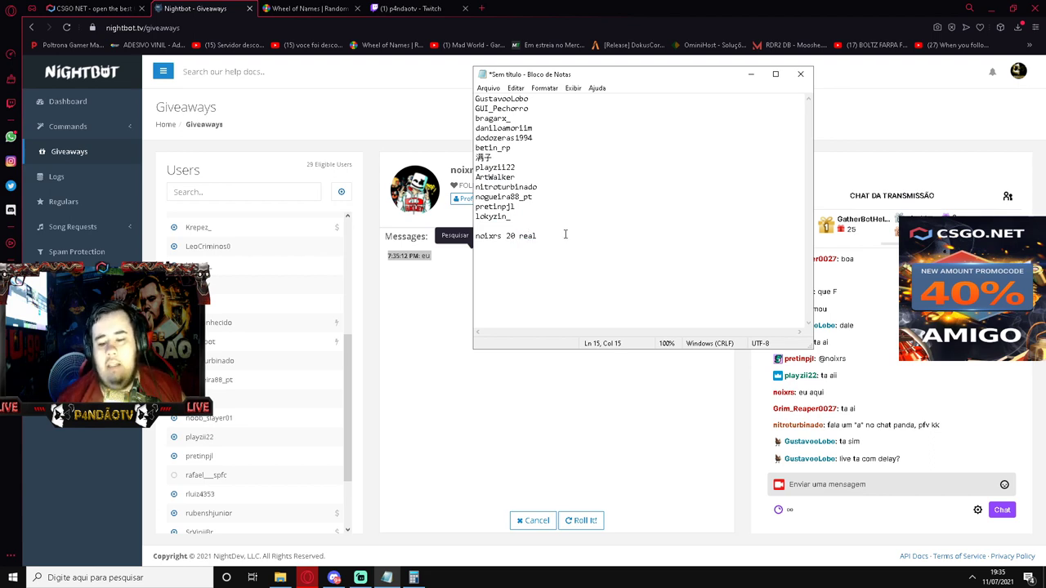